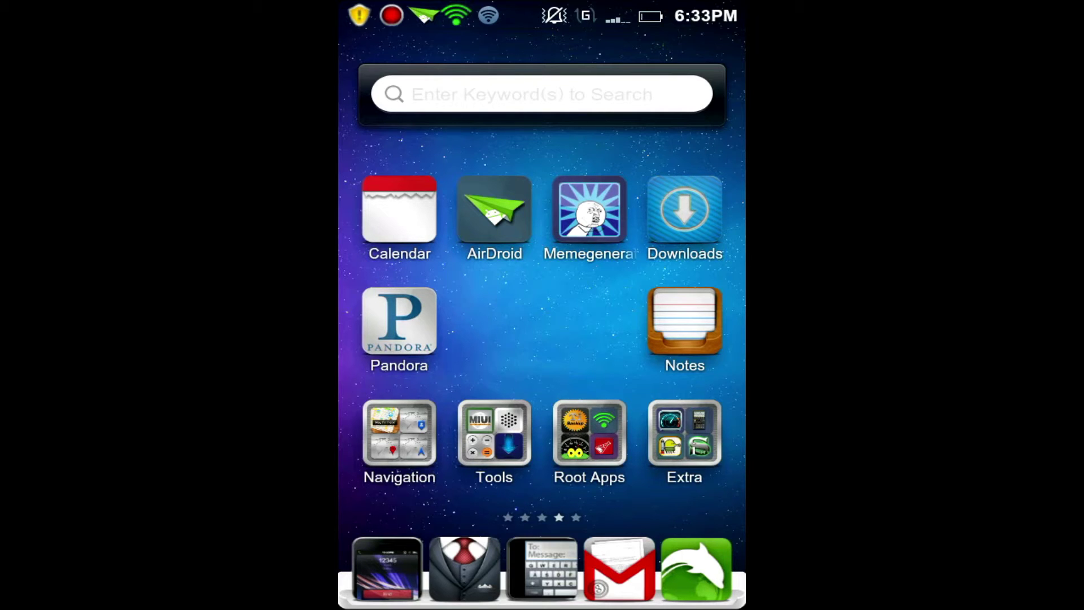
Step: Launch AirDroid on the phone and swipe its shortcut panel to page 2 and back
left_click(494, 212)
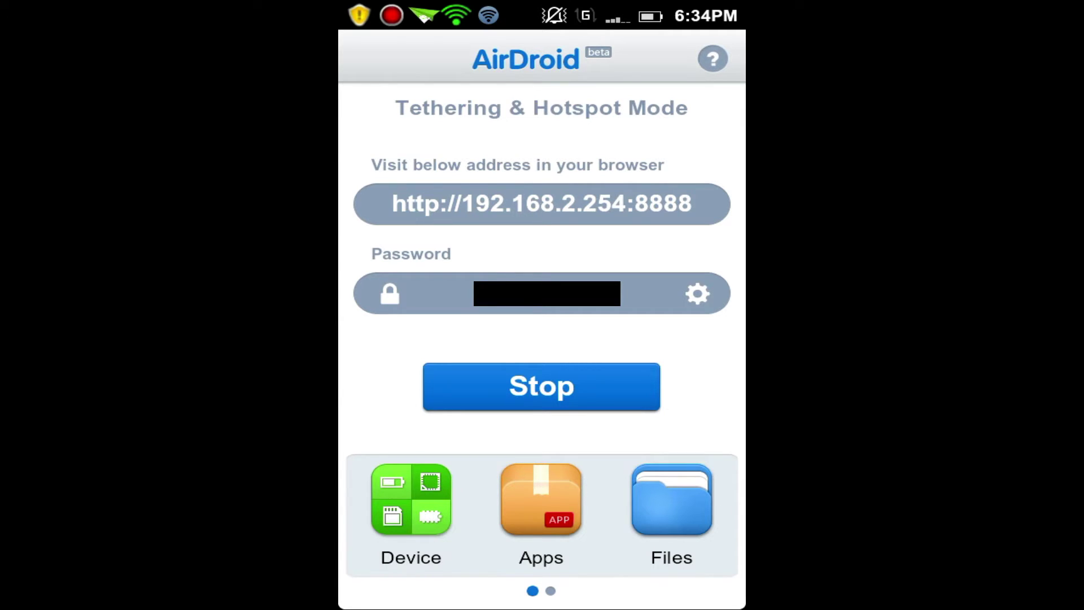
mouse_move(649, 499)
left_mouse_down()
mouse_move(429, 500)
mouse_move(650, 500)
left_mouse_up()
left_click_drag(429, 500, 316, 500)
left_click_drag(395, 499, 576, 499)
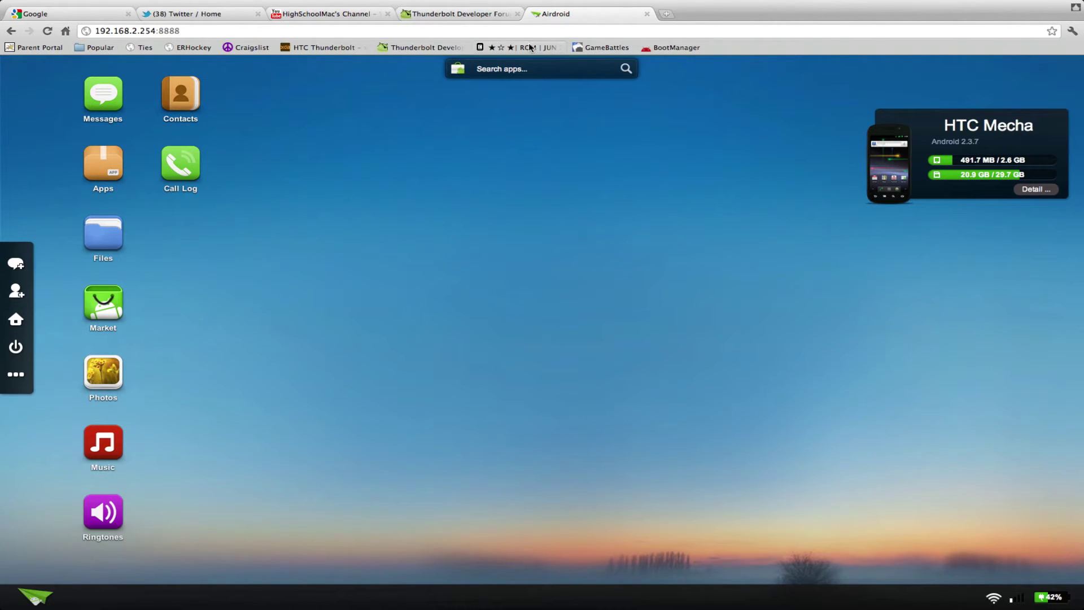
left_click(222, 30)
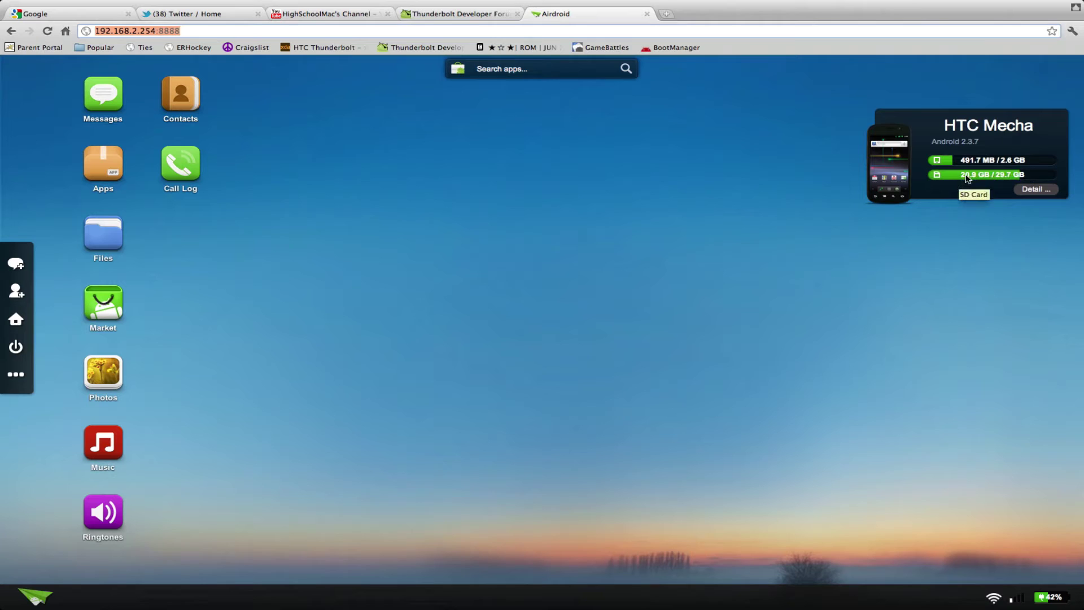
left_click(1036, 189)
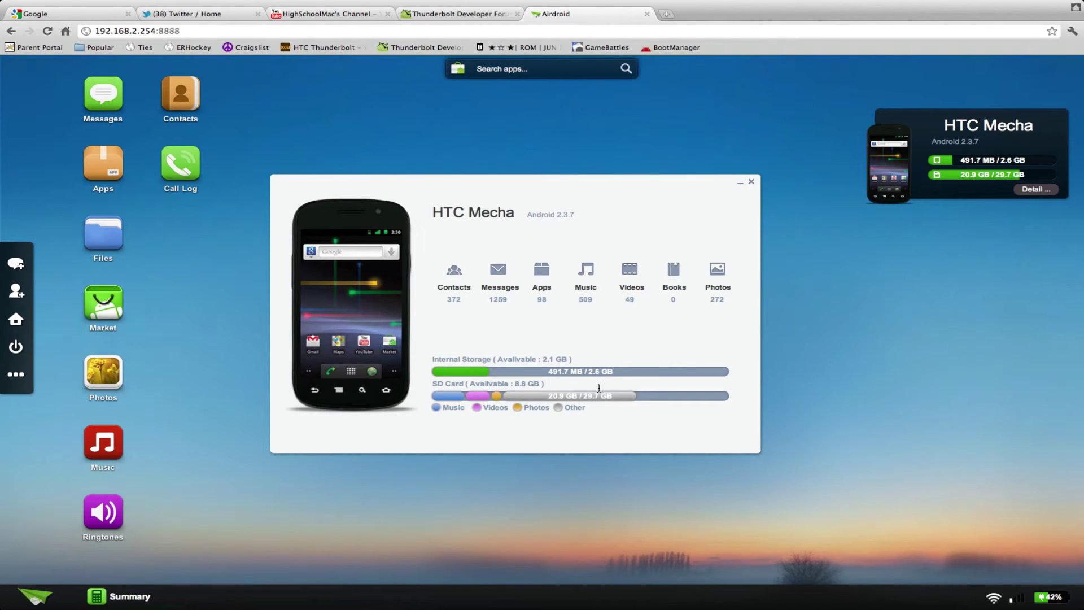
left_click(751, 182)
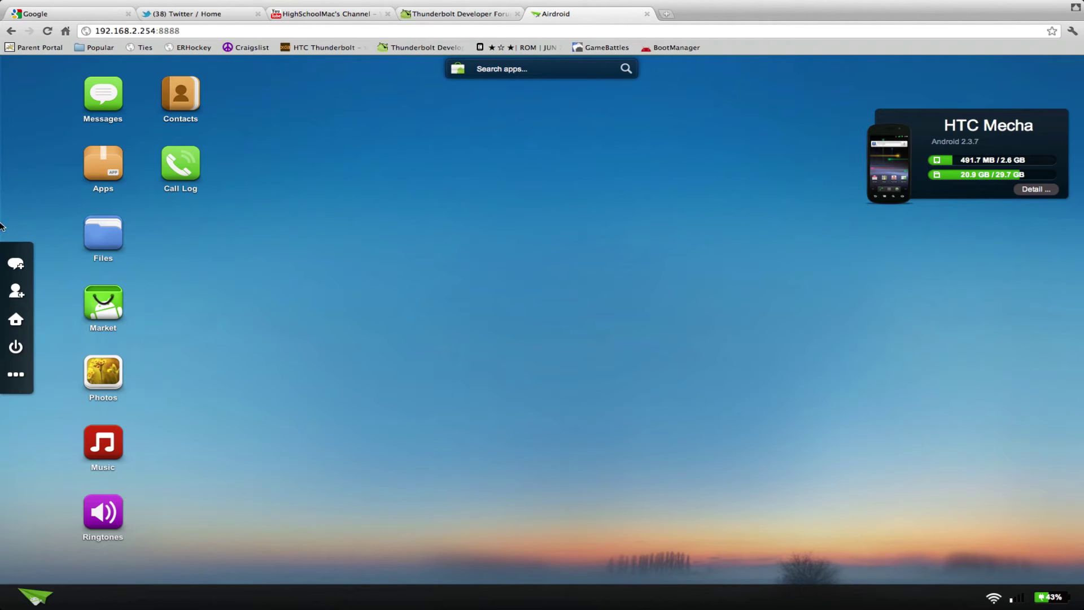
left_click(19, 267)
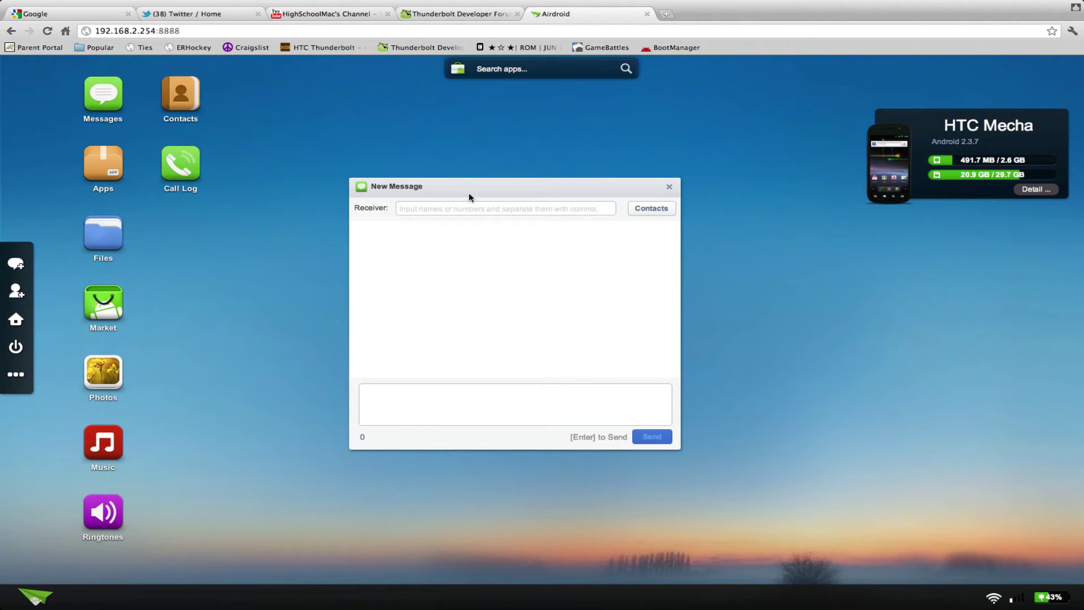
left_click(501, 210)
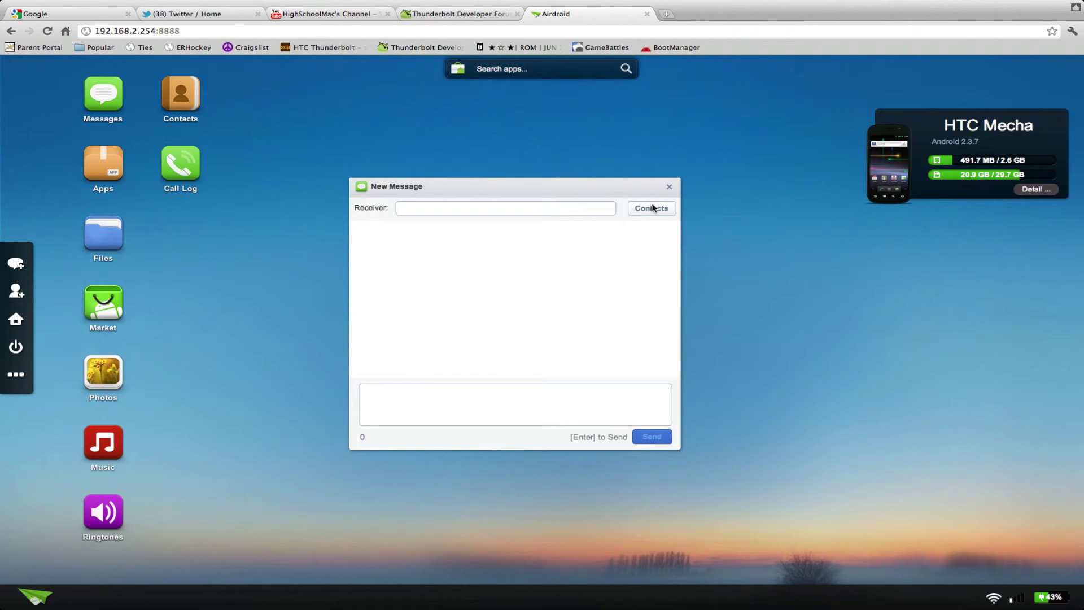
left_click(432, 413)
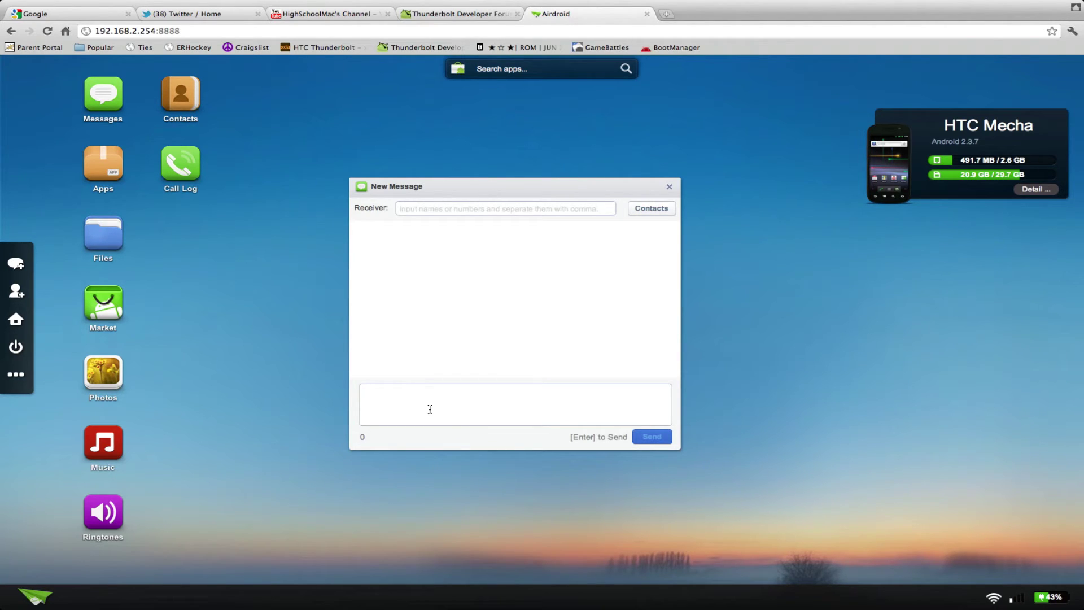
type("puhehfuawhguahnebgu[eghubvrwy")
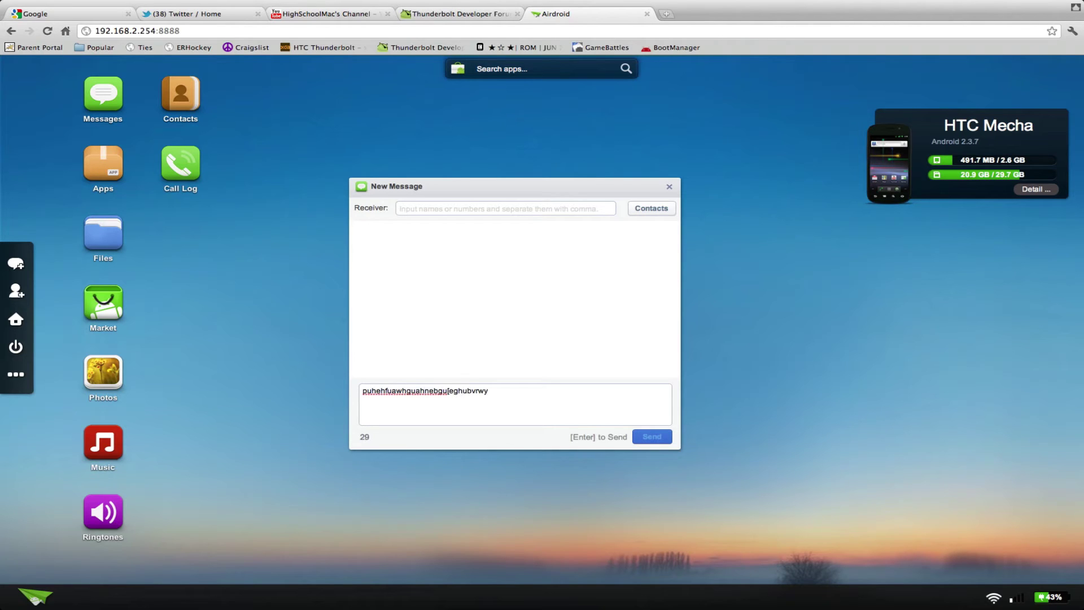
left_click(669, 186)
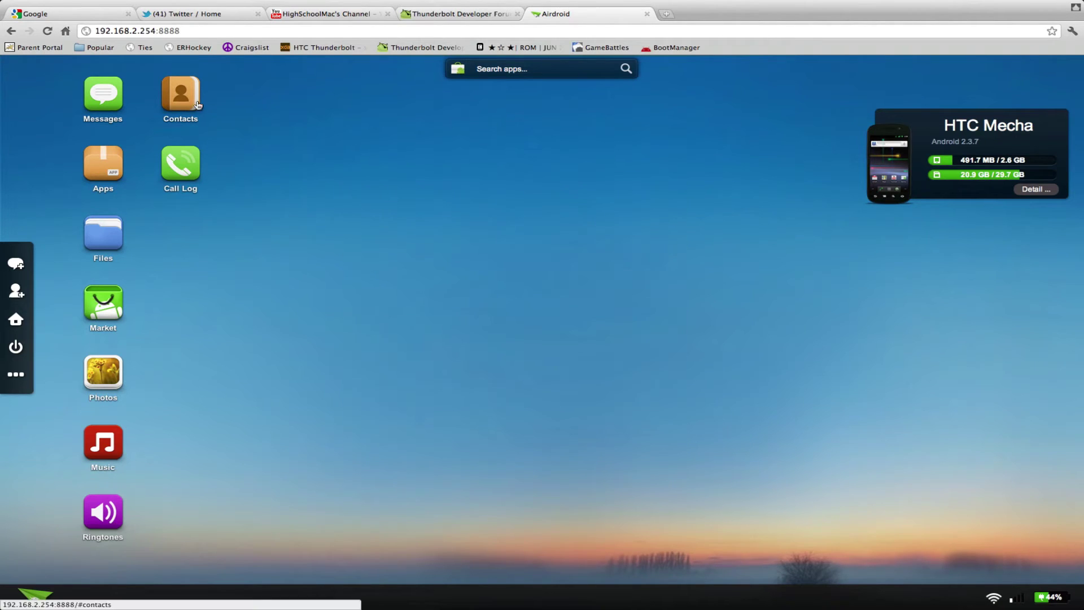
left_click(197, 104)
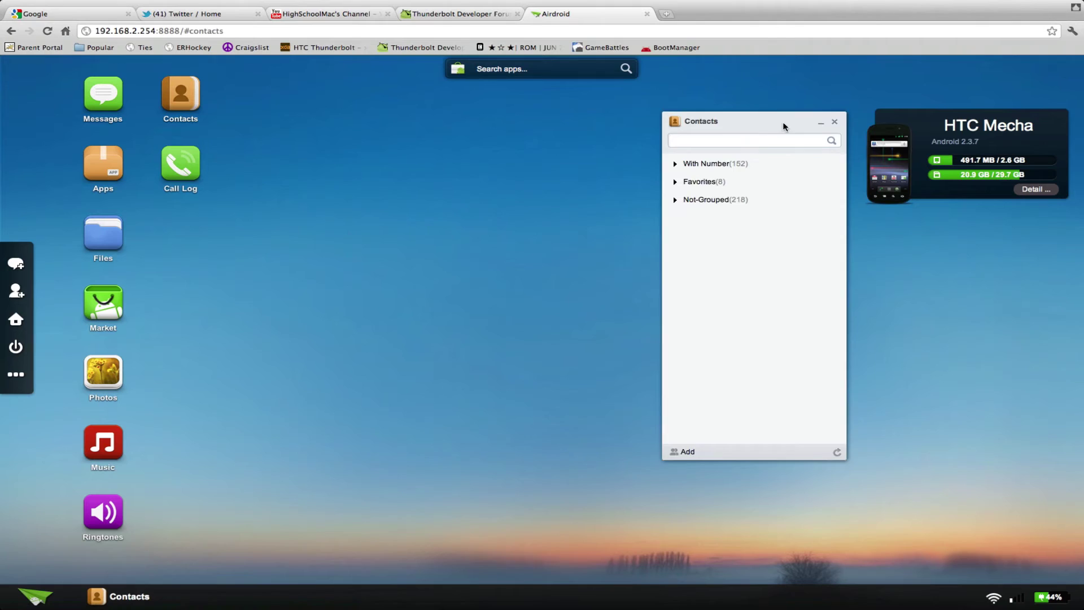
left_click_drag(783, 125, 546, 139)
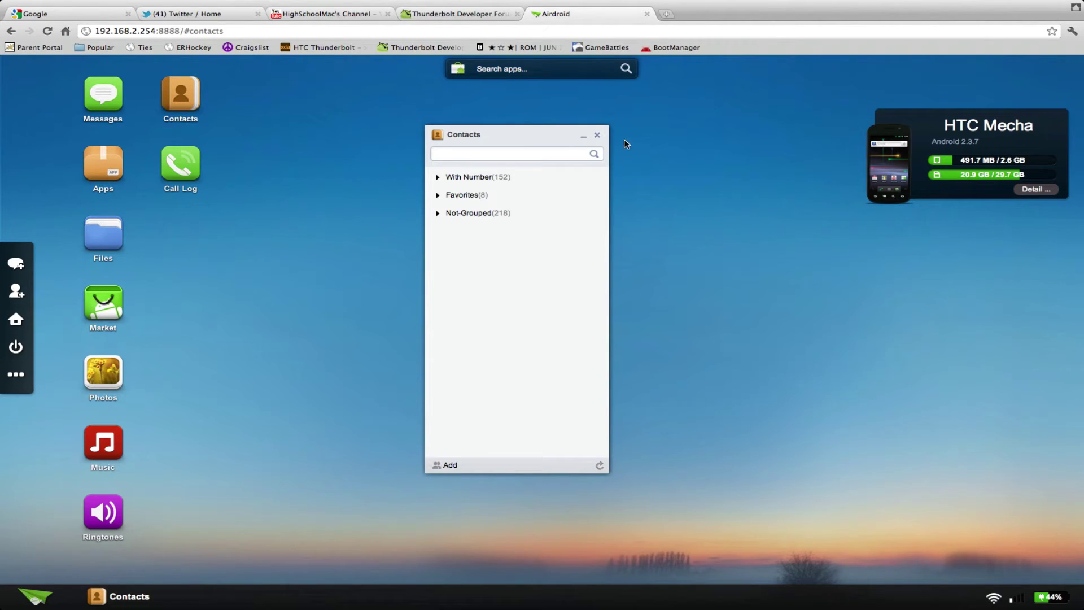
left_click(596, 135)
left_click(181, 163)
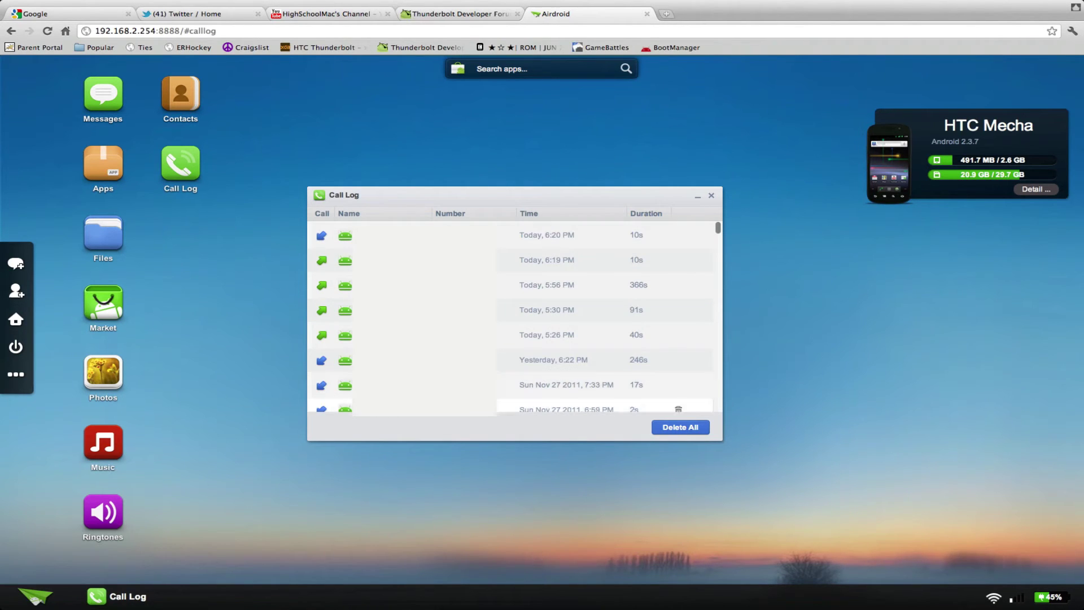
left_click(711, 196)
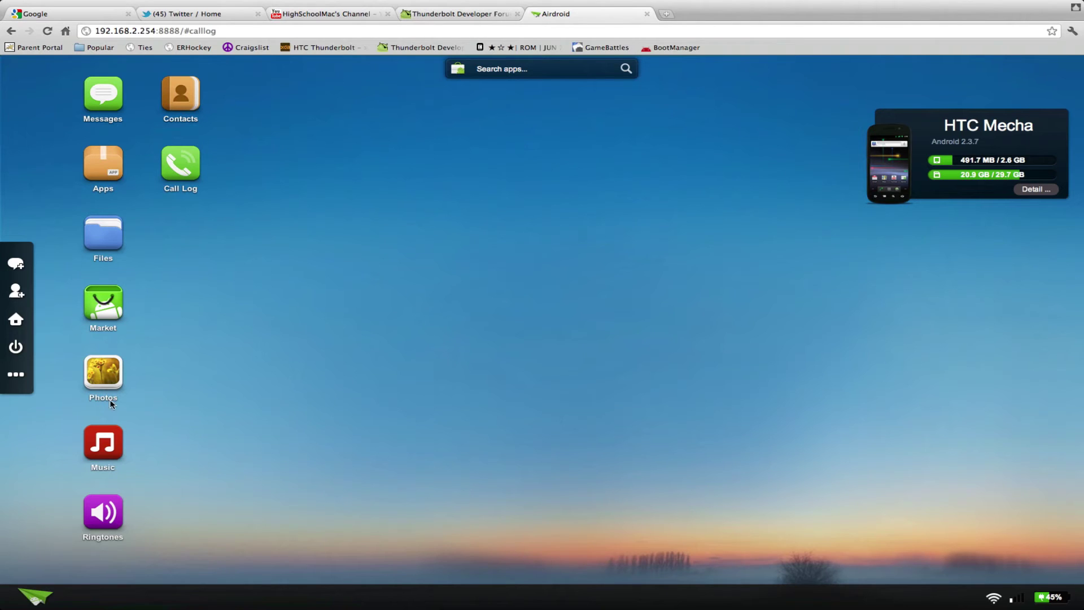
Step: Open the File window and browse the SD card's folder tree to the Screencast folder
left_click(99, 240)
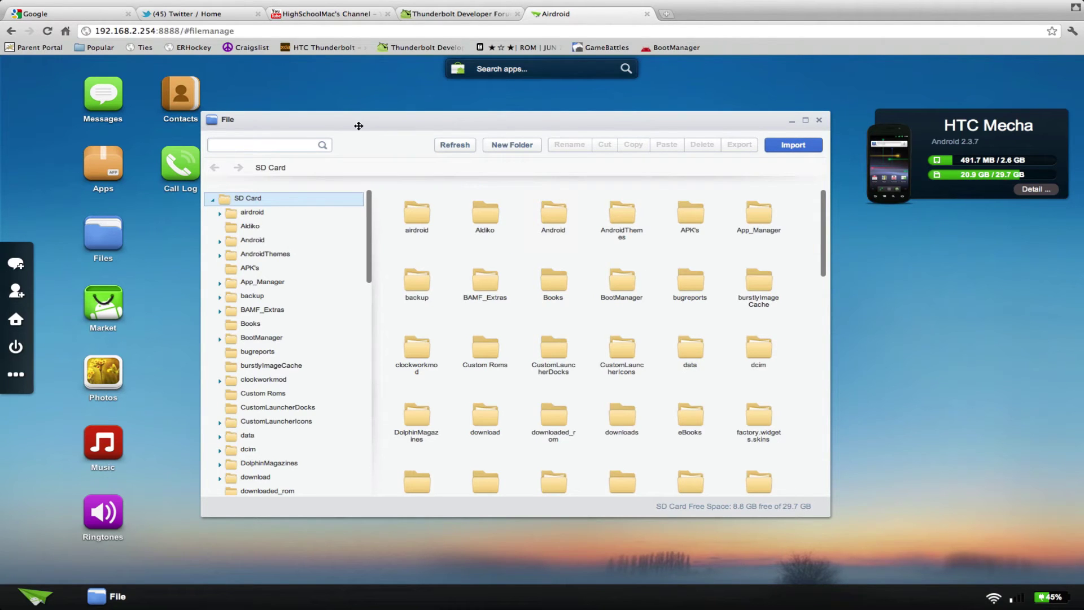
left_click_drag(357, 126, 380, 113)
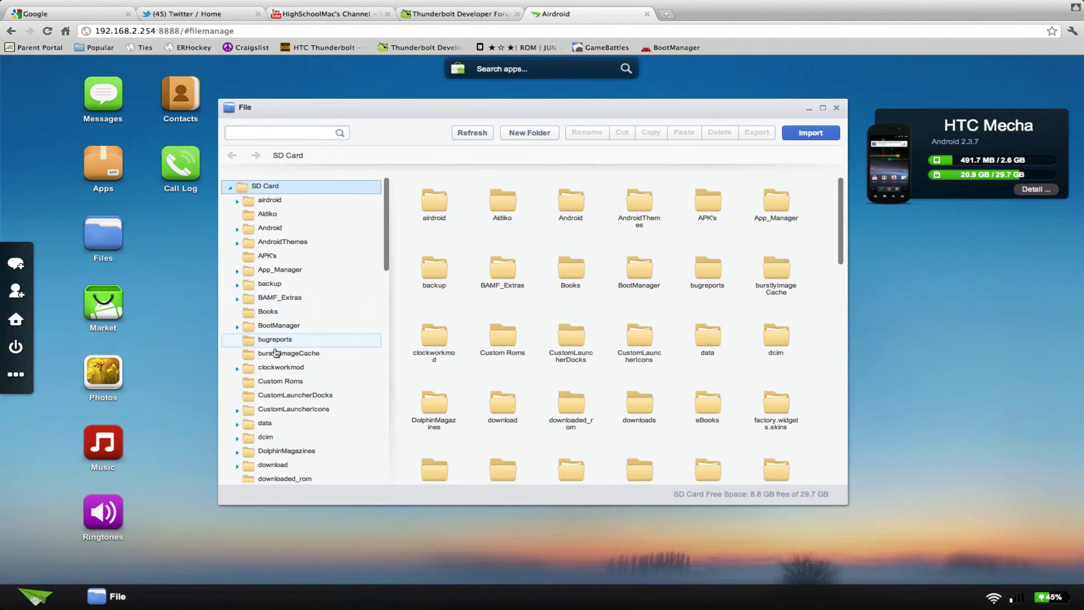
scroll(315, 383, "down", 5)
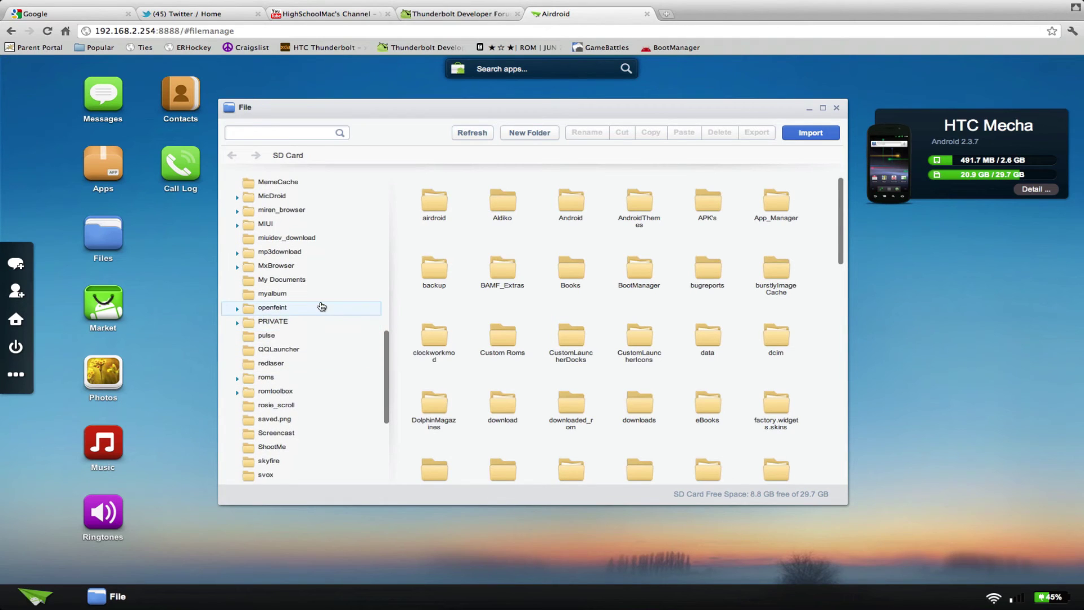
scroll(310, 319, "down", 3)
scroll(310, 316, "down", 3)
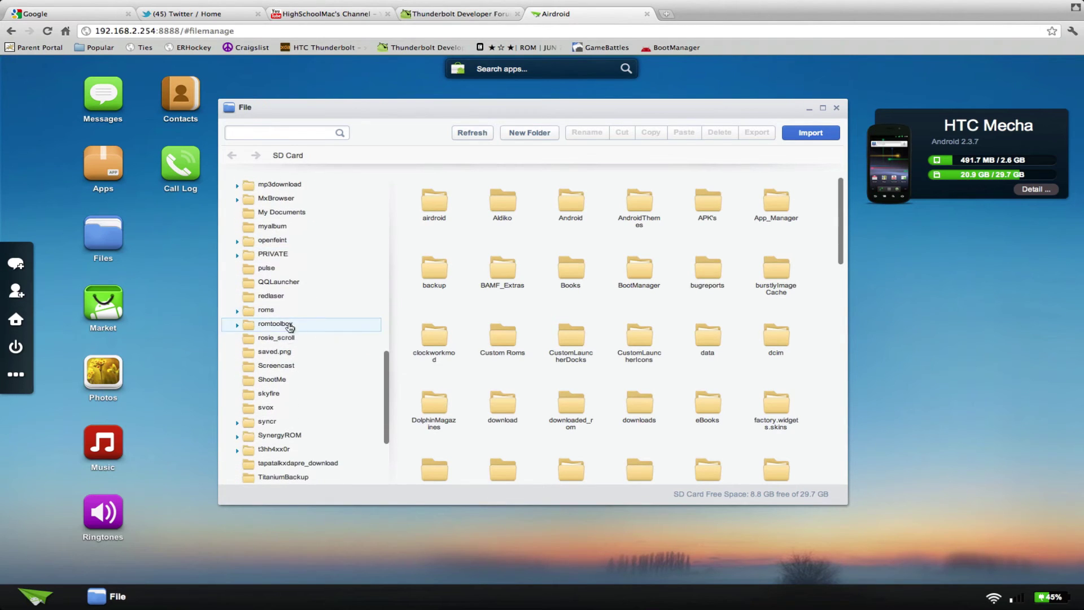
left_click(282, 367)
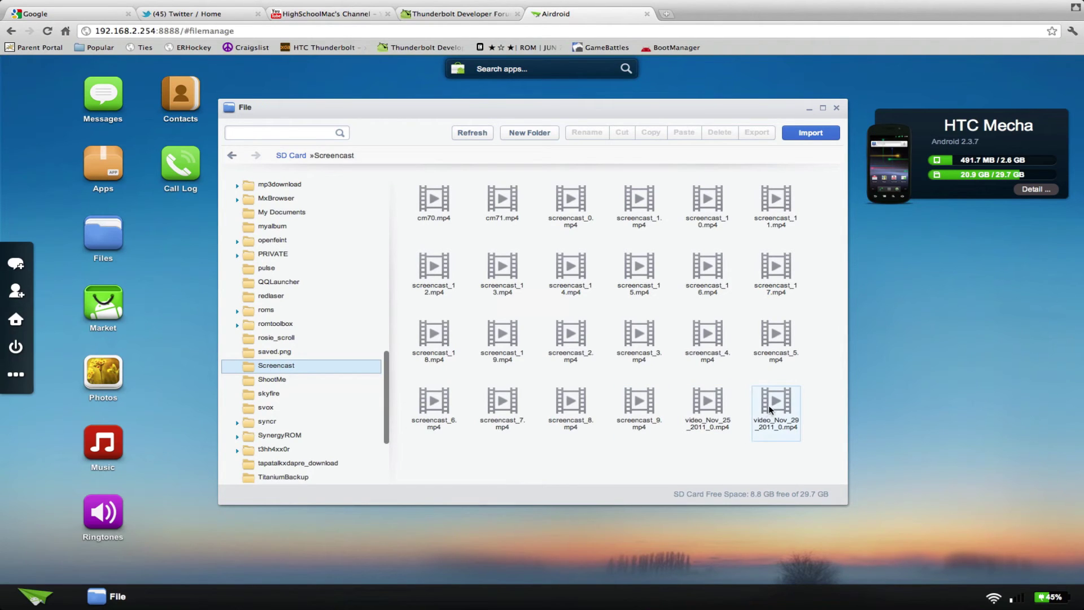
Step: Export video_Nov_29_2011_0.mp4 to the computer, dismiss the download bar, and close the File window
left_click(778, 404)
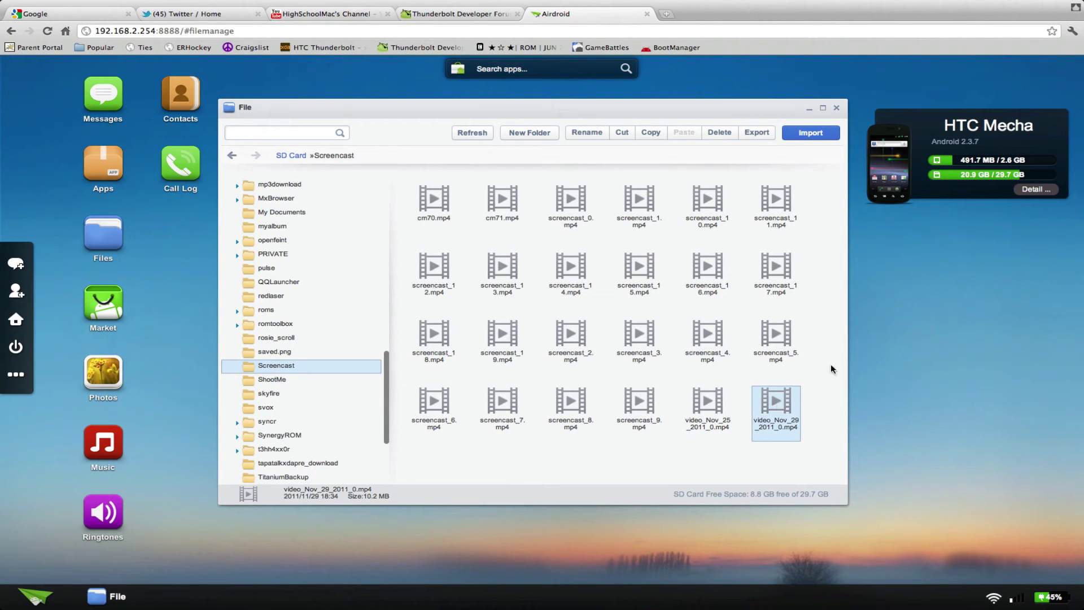
left_click(758, 135)
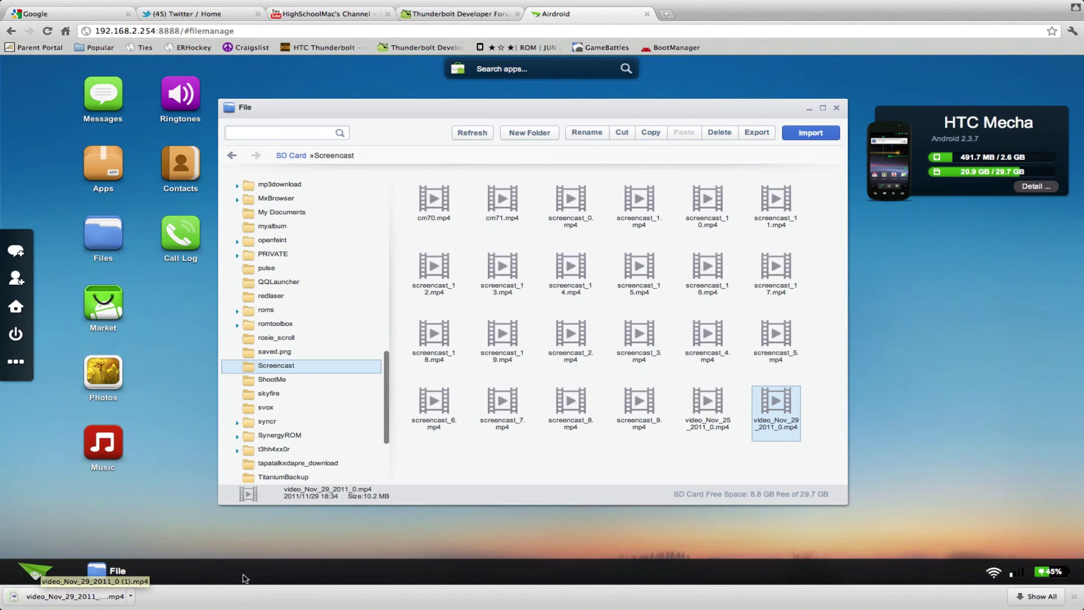
left_click(1074, 597)
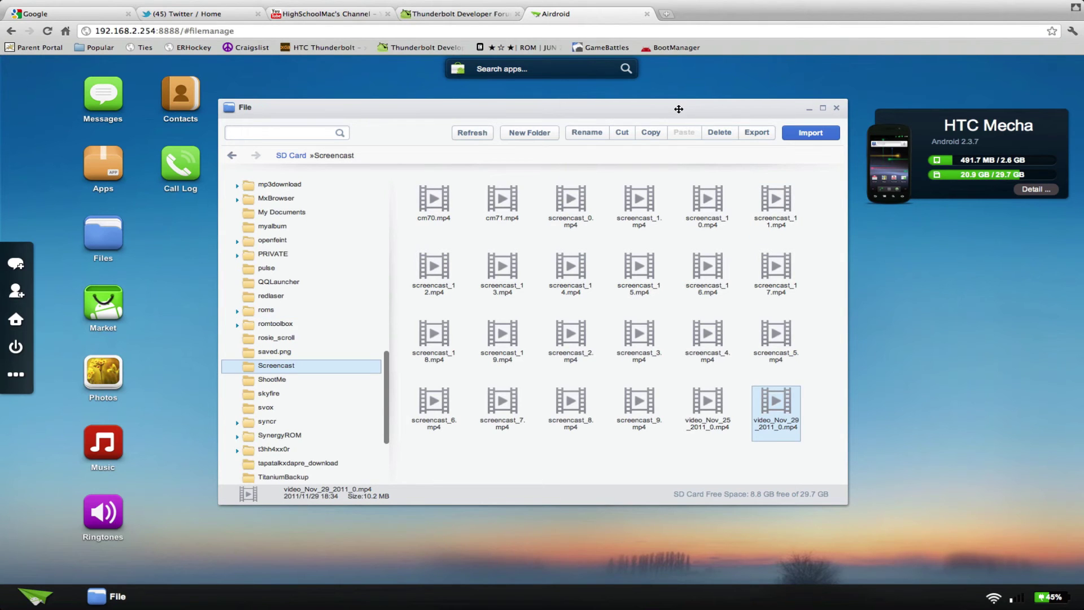
left_click_drag(678, 109, 678, 105)
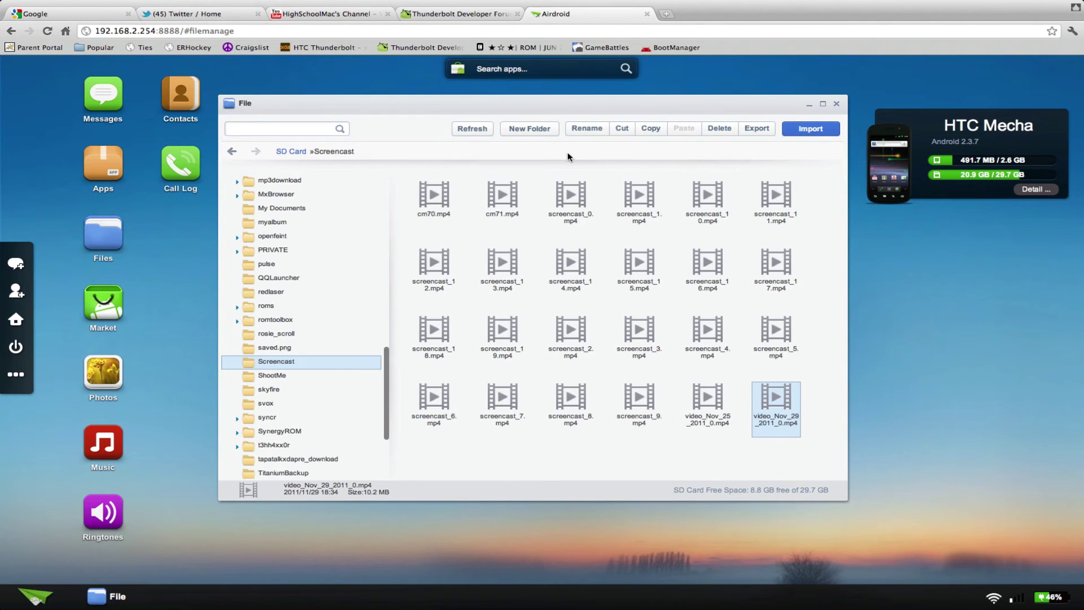
left_click(836, 104)
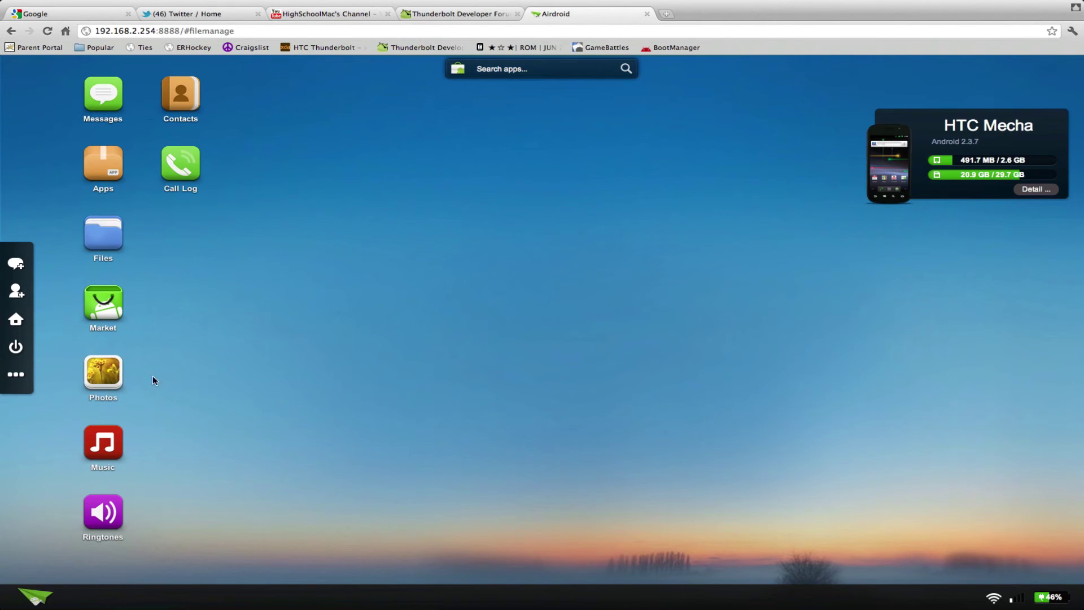
left_click(103, 374)
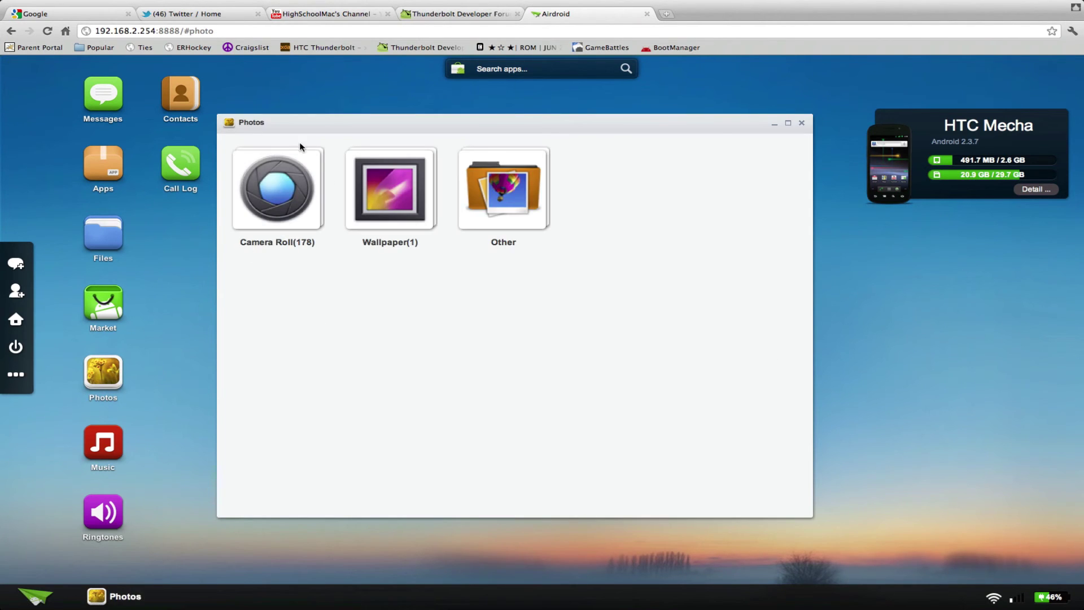
left_click(424, 216)
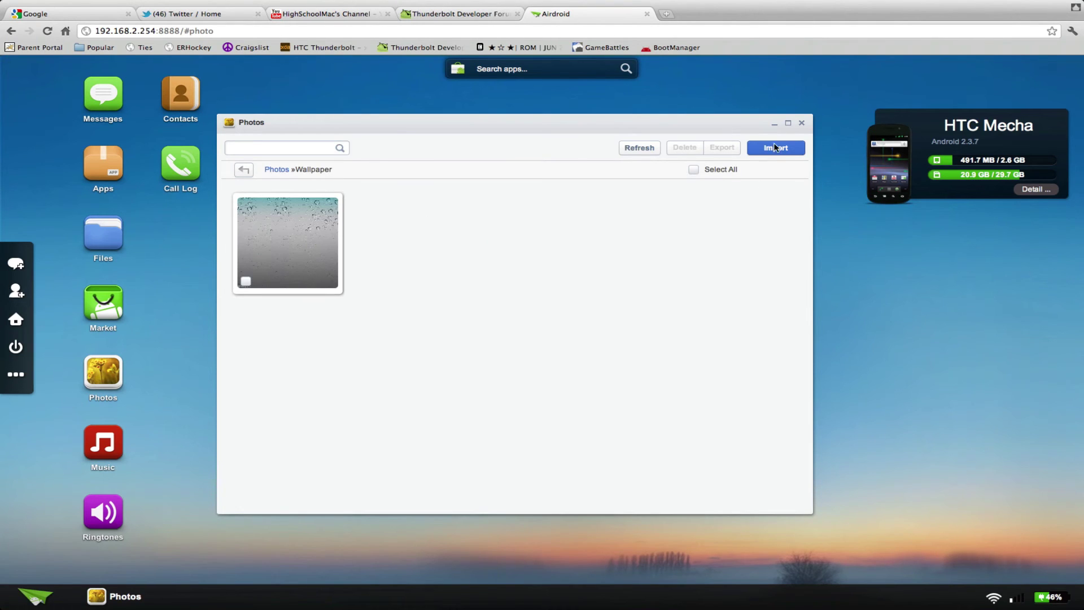
mouse_move(264, 258)
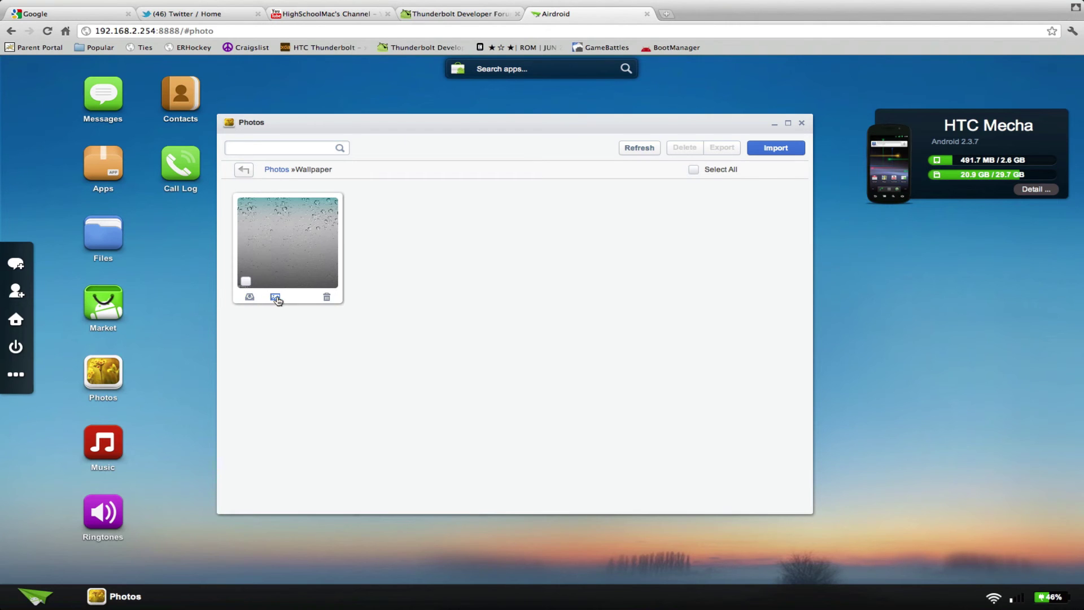
left_click(112, 459)
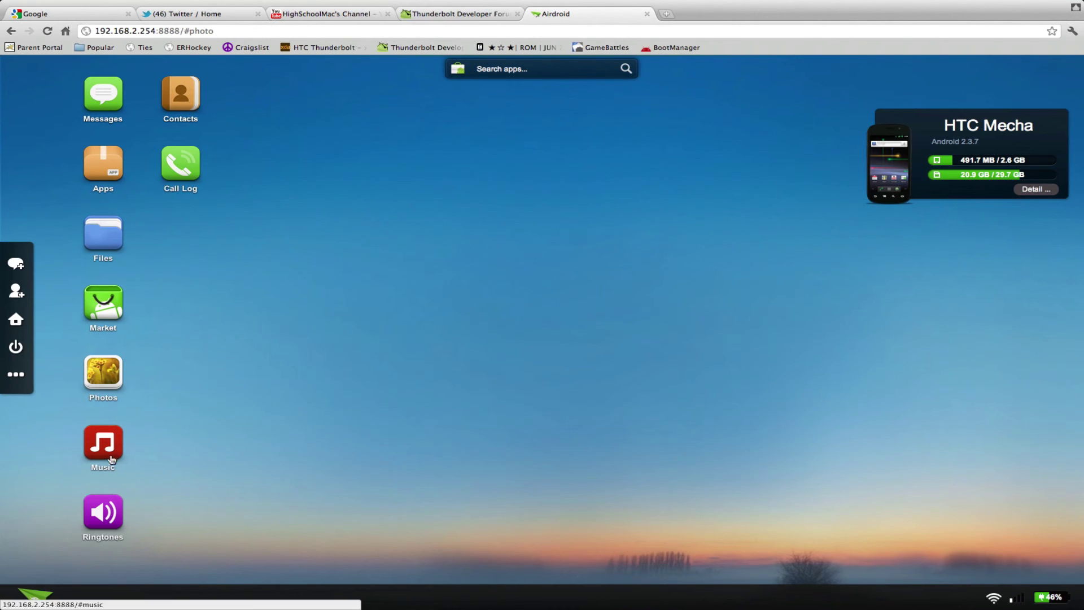
Step: Open the Music library and view, then close, the Import Music dialog
left_click(111, 459)
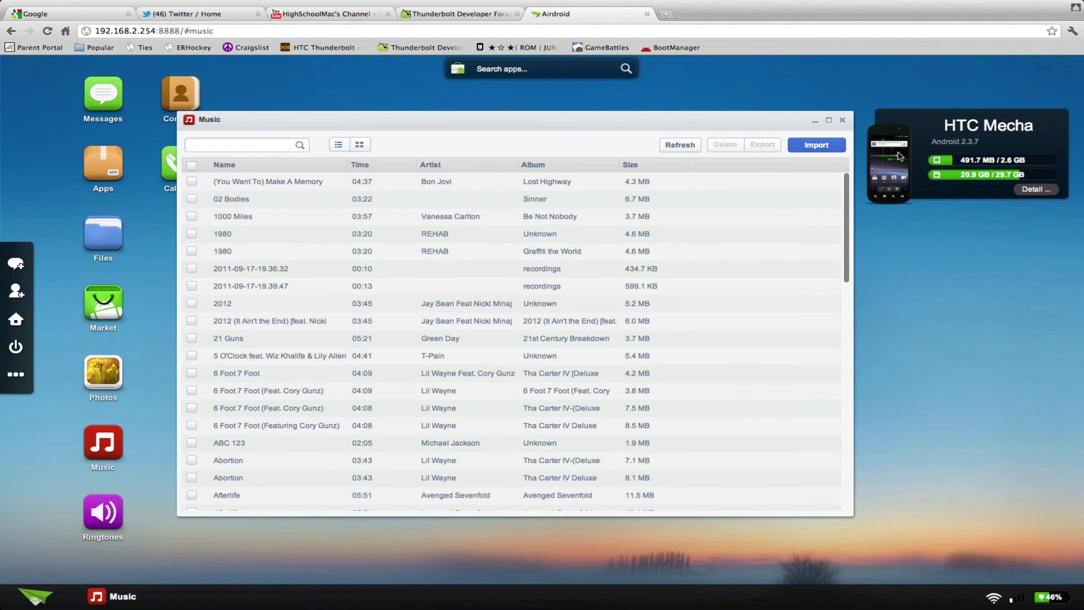
left_click(838, 146)
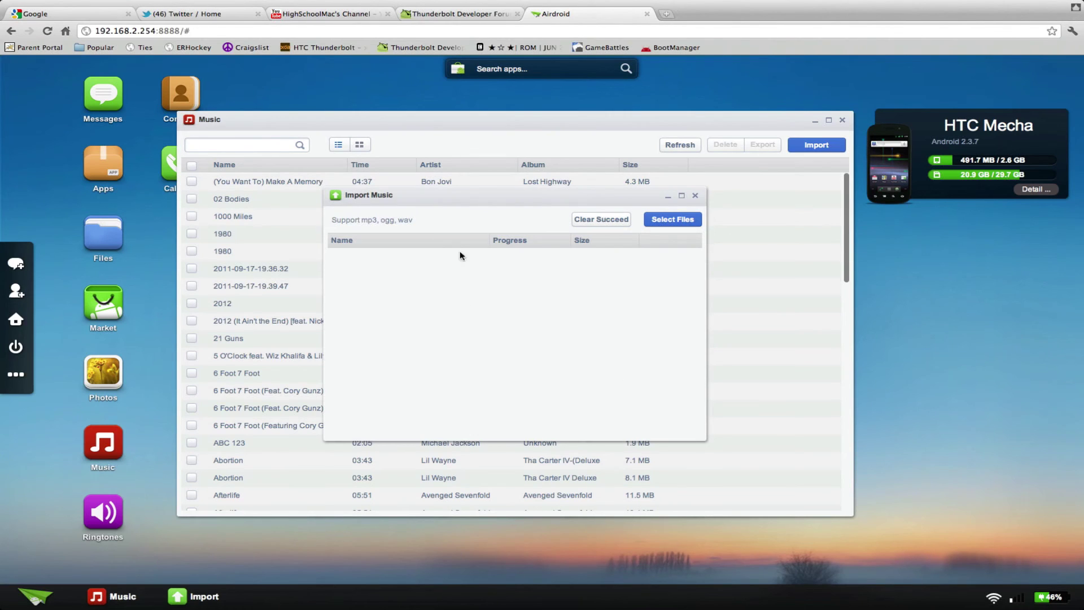
left_click(695, 195)
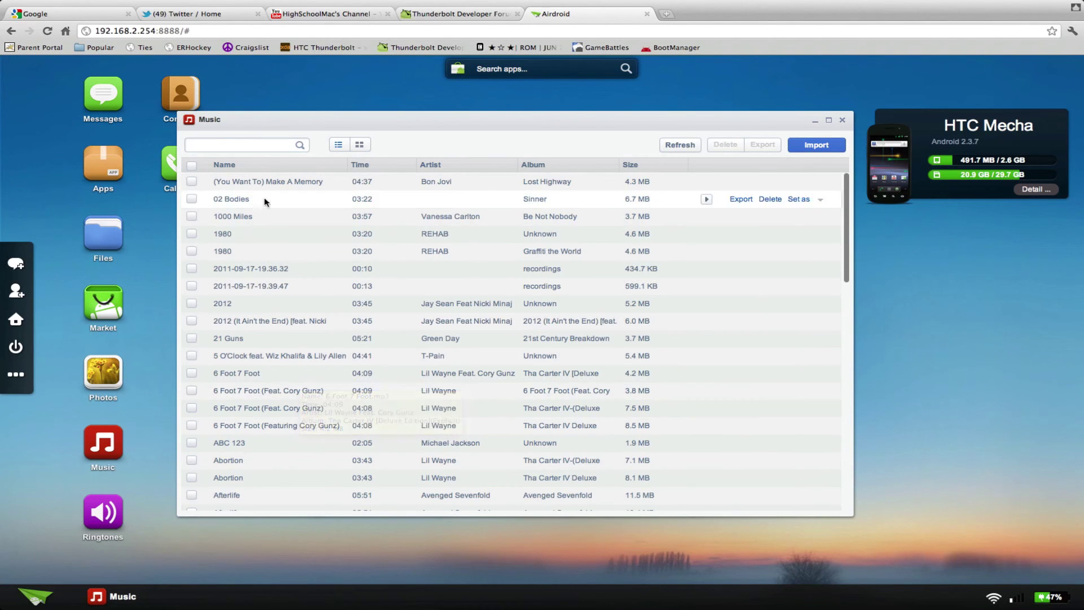
Step: Close Music, then open the Applications list, scroll through it, and close it
left_click(842, 120)
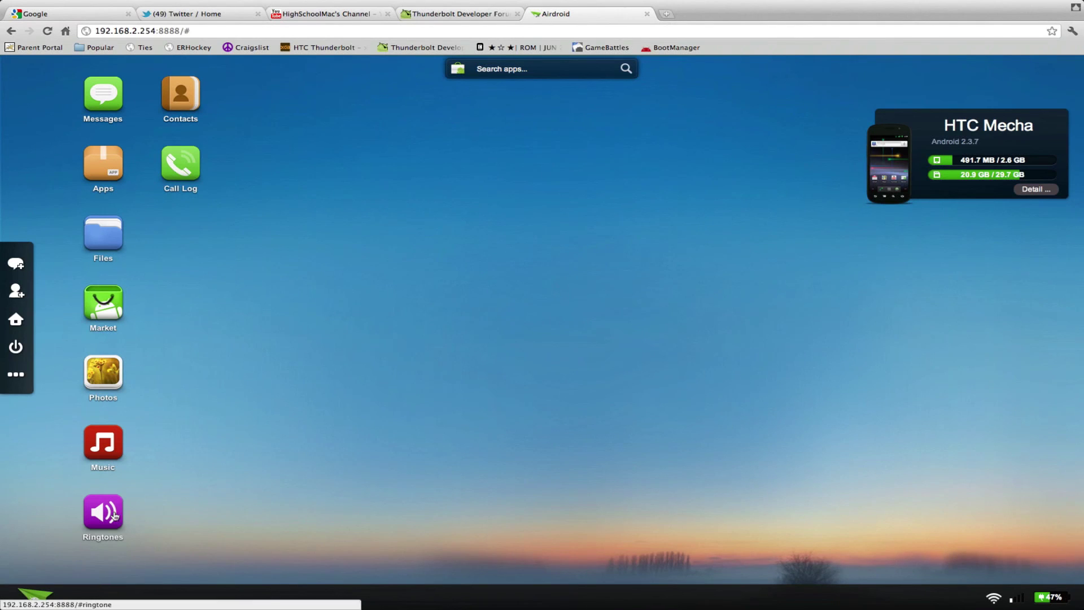
left_click(101, 170)
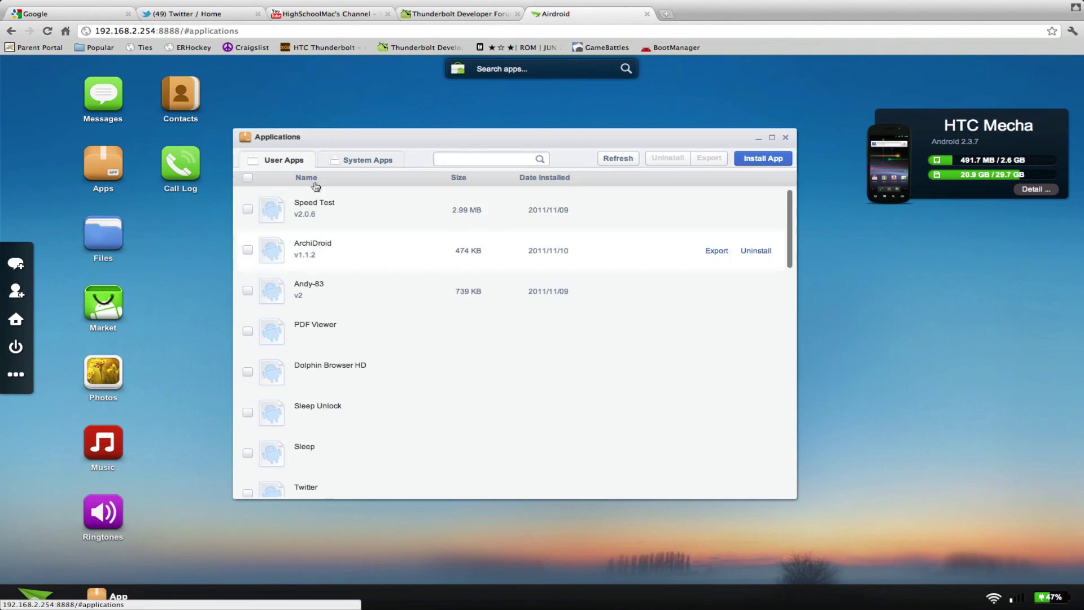
scroll(421, 331, "down", 10)
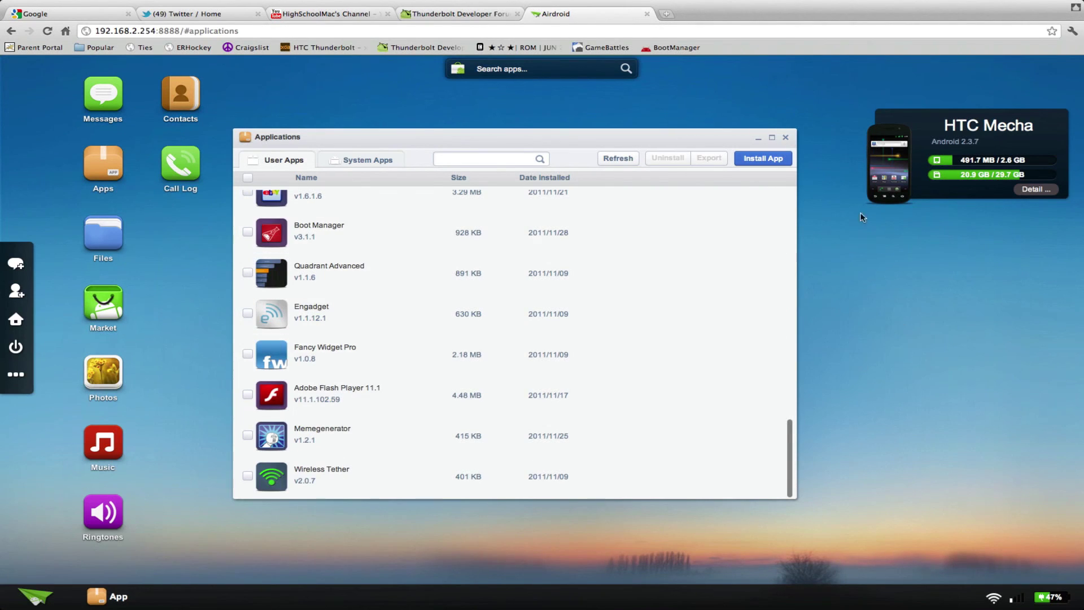
left_click(786, 138)
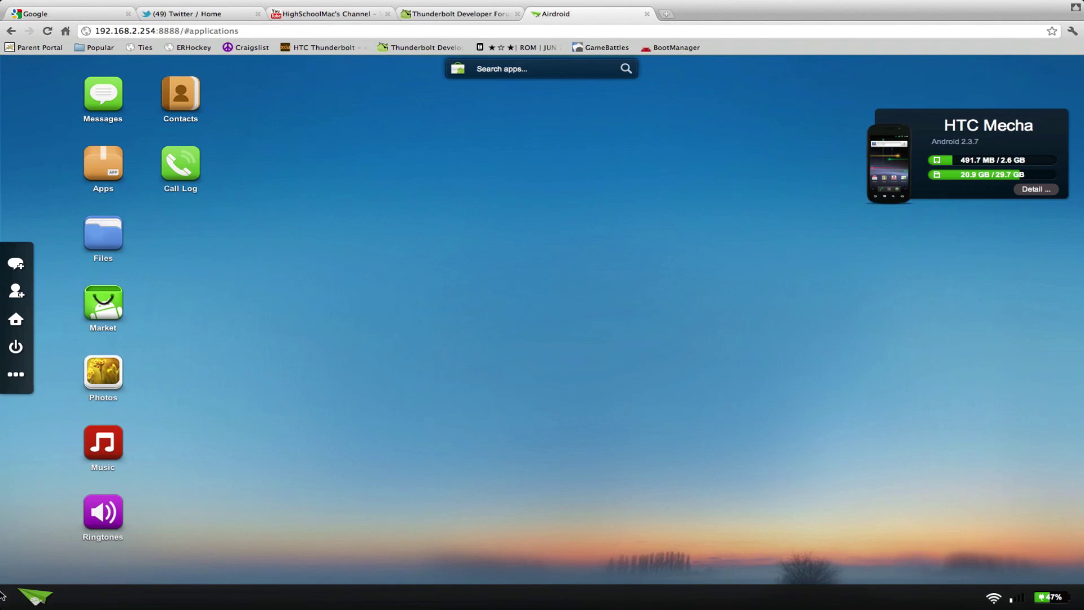